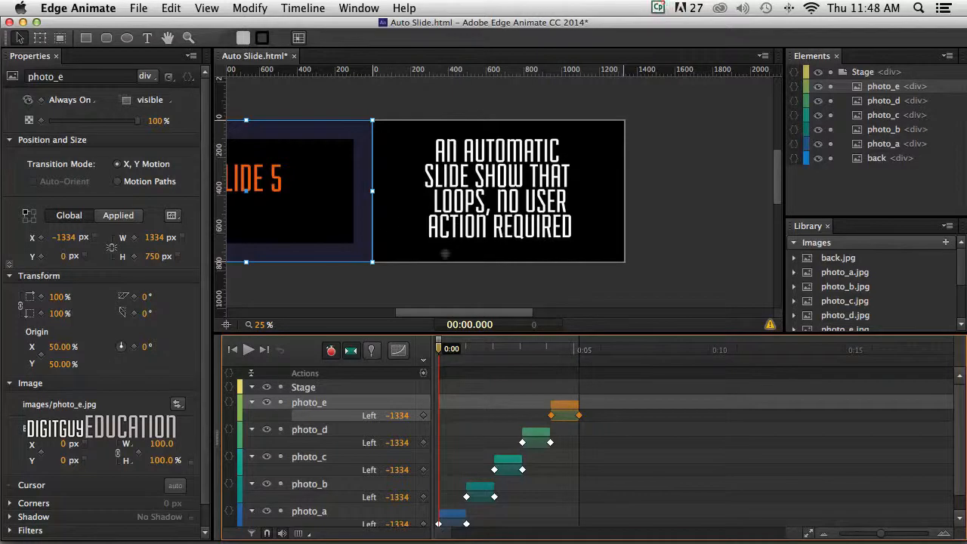
Preview the slide show in the browser, let it play through to slide 5, and close the preview
left_click(135, 6)
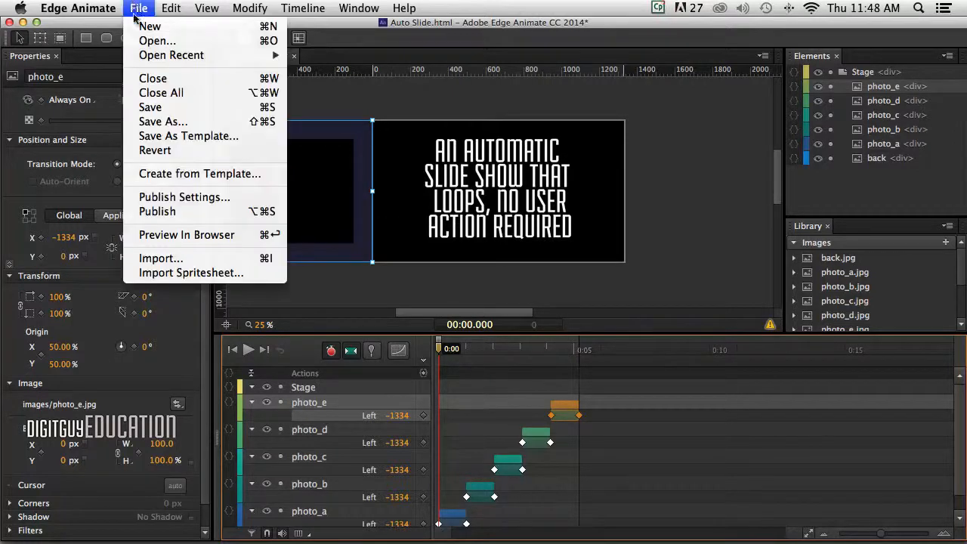
left_click(184, 236)
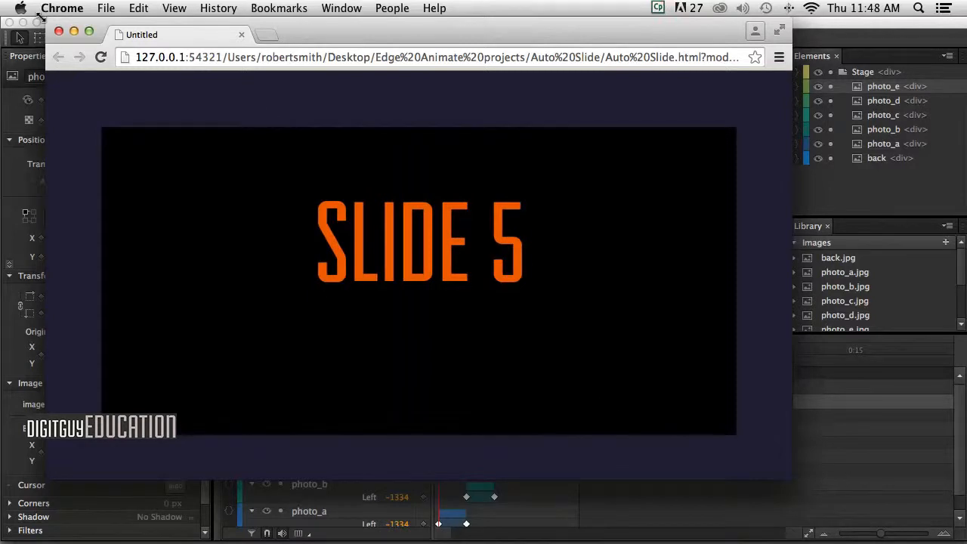
left_click(57, 30)
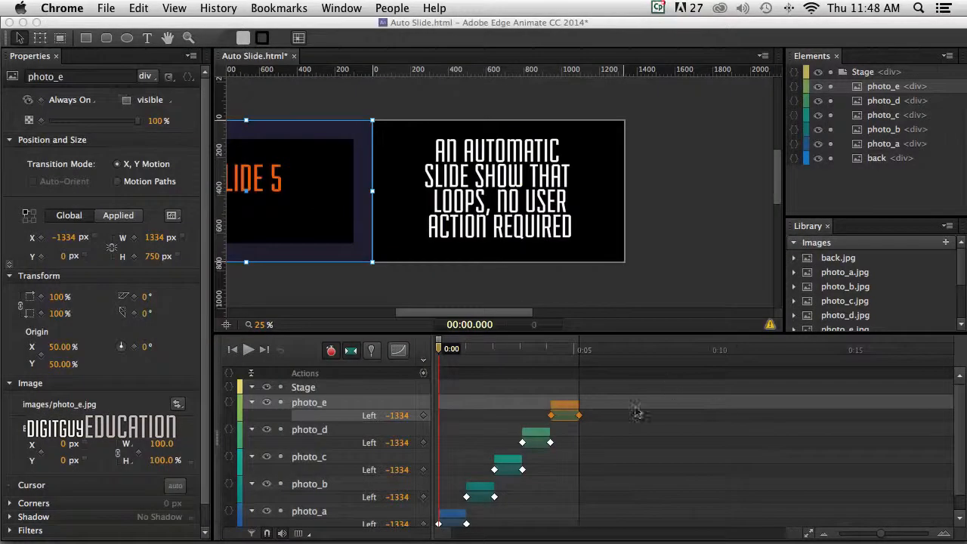
Select the photo_a through photo_e animations and shorten them together so the sequence ends at about 4.5 seconds
left_click(310, 511)
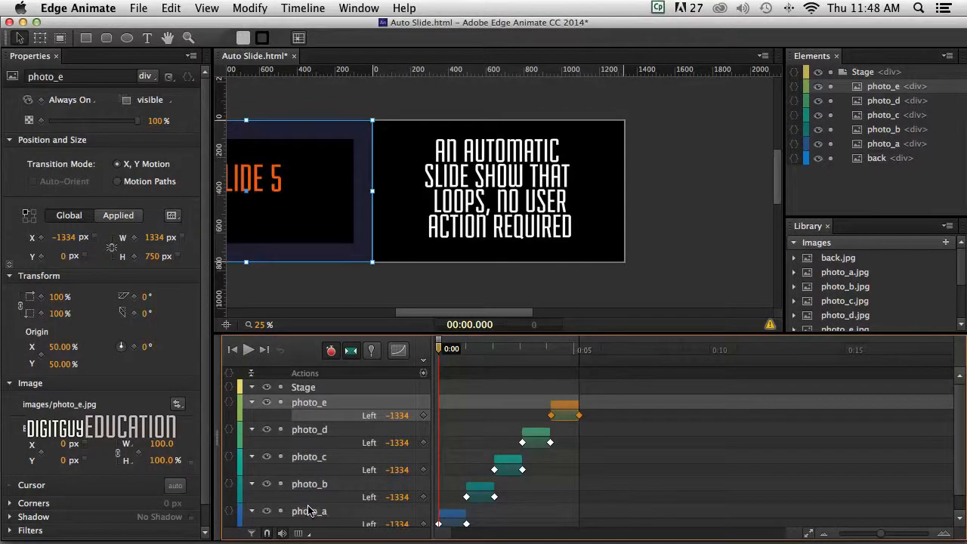
left_click(310, 511)
left_click(309, 403, "shift")
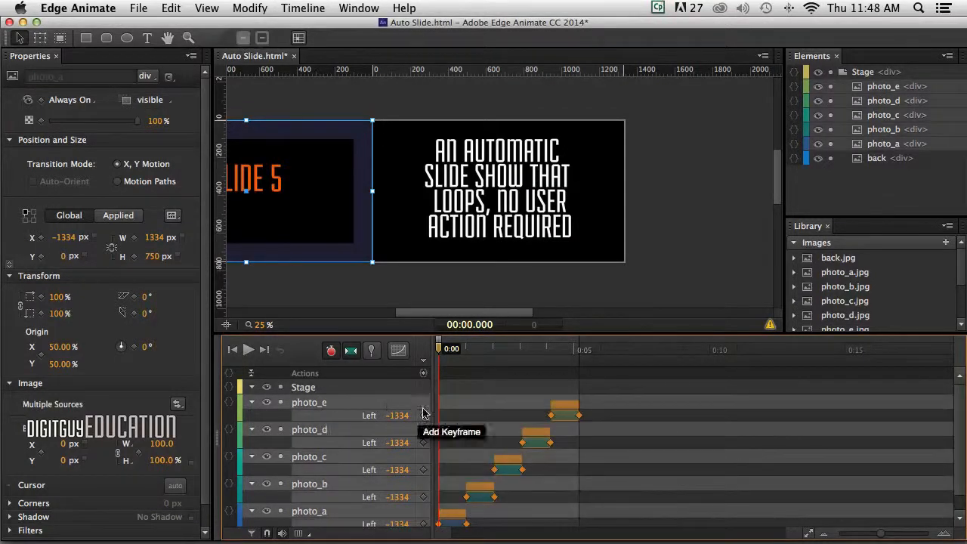
left_click_drag(573, 400, 548, 364)
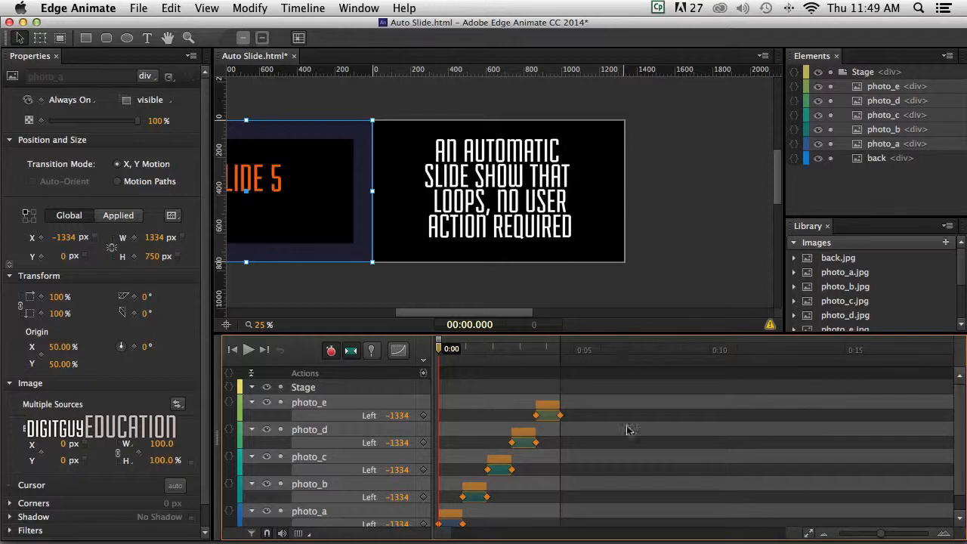
left_click(587, 450)
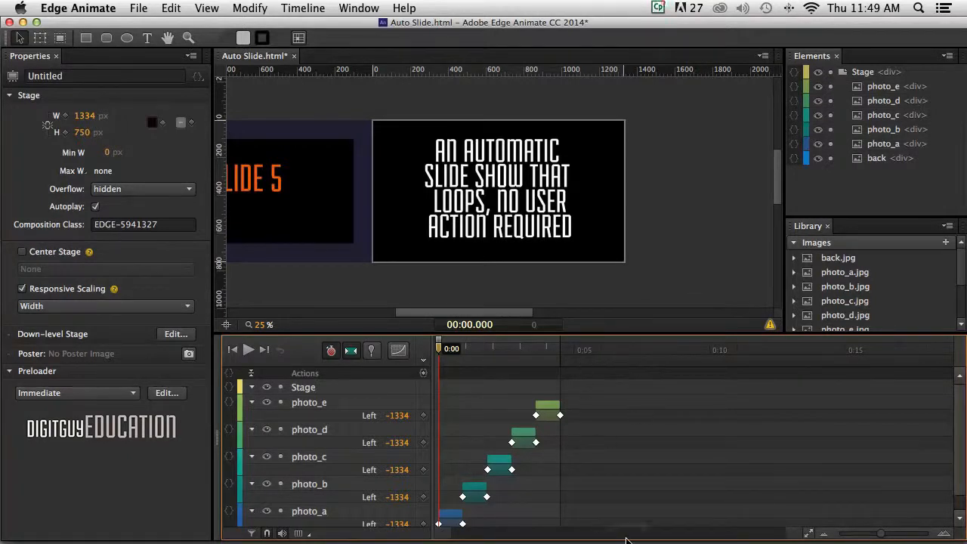
Insert a timeline trigger at 0:00.900, where the photo_a transition ends
left_click_drag(878, 534, 896, 532)
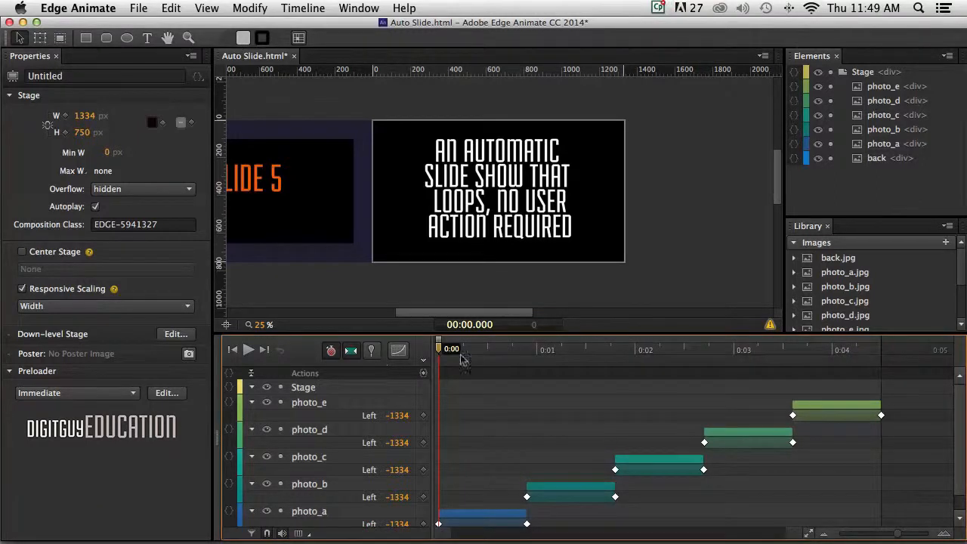
left_click_drag(439, 352, 527, 372)
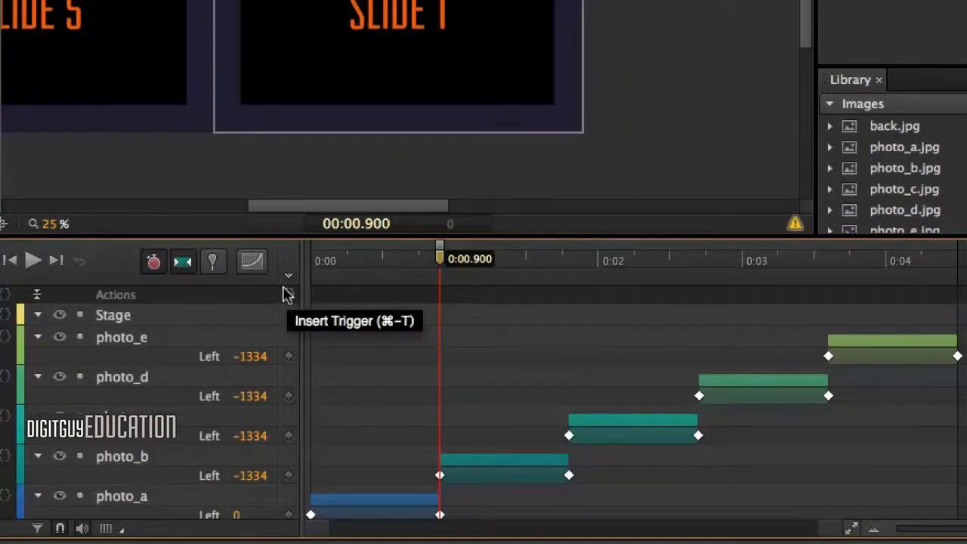
left_click(287, 292)
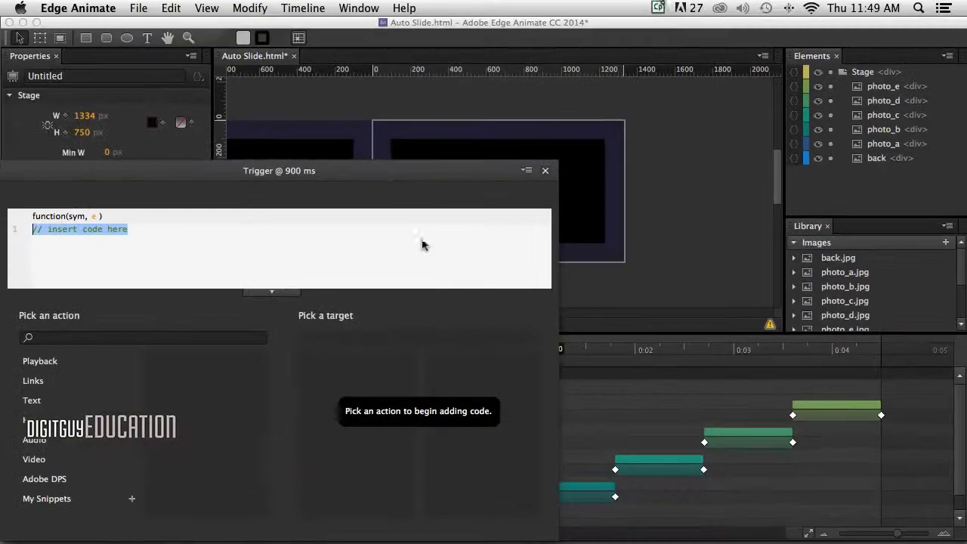
left_click_drag(348, 176, 576, 83)
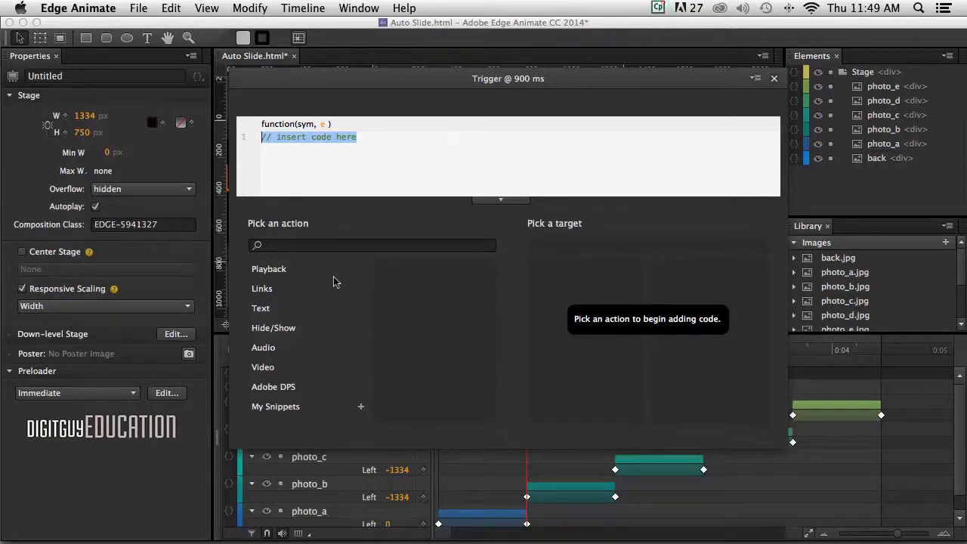
Switch to TextEdit and copy both lines of the timer code, sym.stop() and the setTimeout call
key("super+Tab")
key("super+Tab")
key("super+Tab")
key("super+Tab")
key("super+Tab")
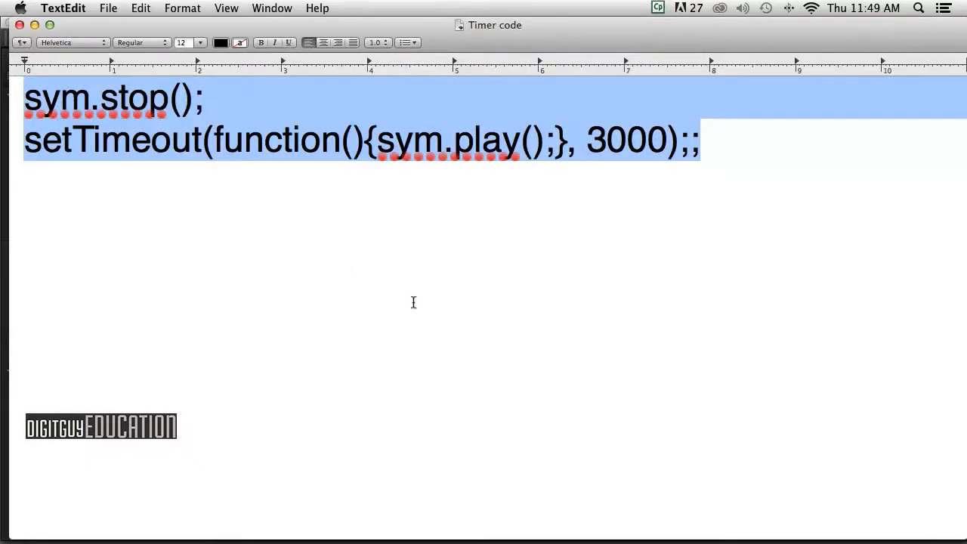
left_click(413, 302)
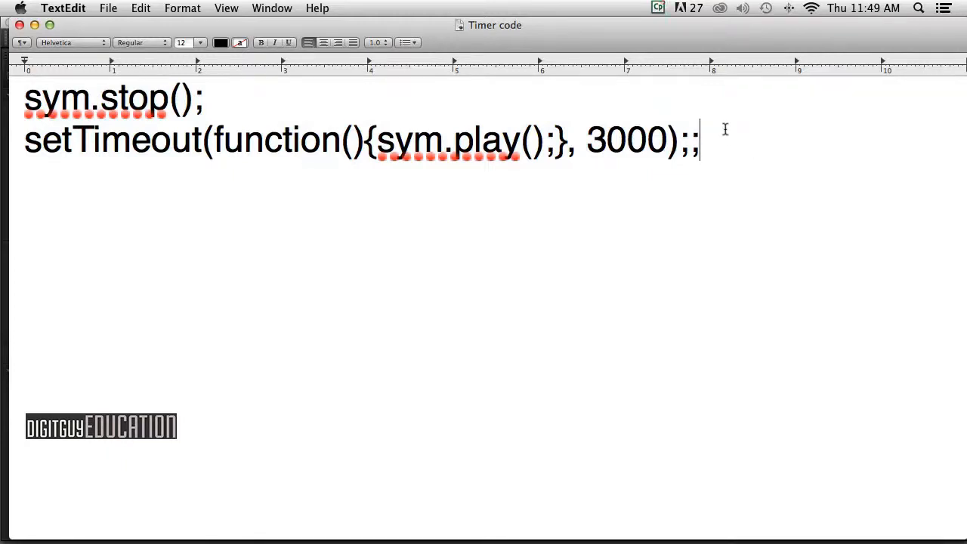
left_click_drag(719, 134, 10, 80)
key("super+c")
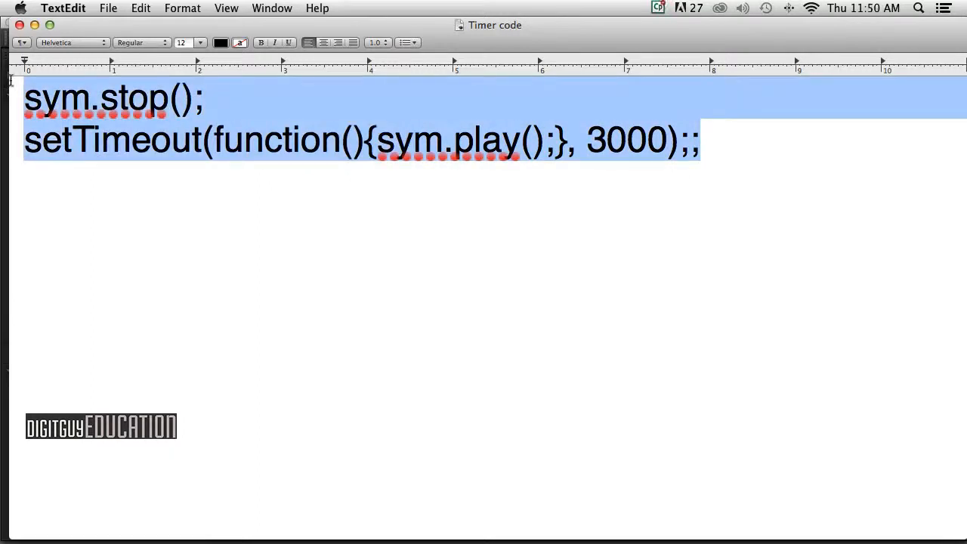
Switch back to Edge Animate, paste the timer code into the 900 ms trigger, set its delay to 2000, and close the code window
key("super+Tab")
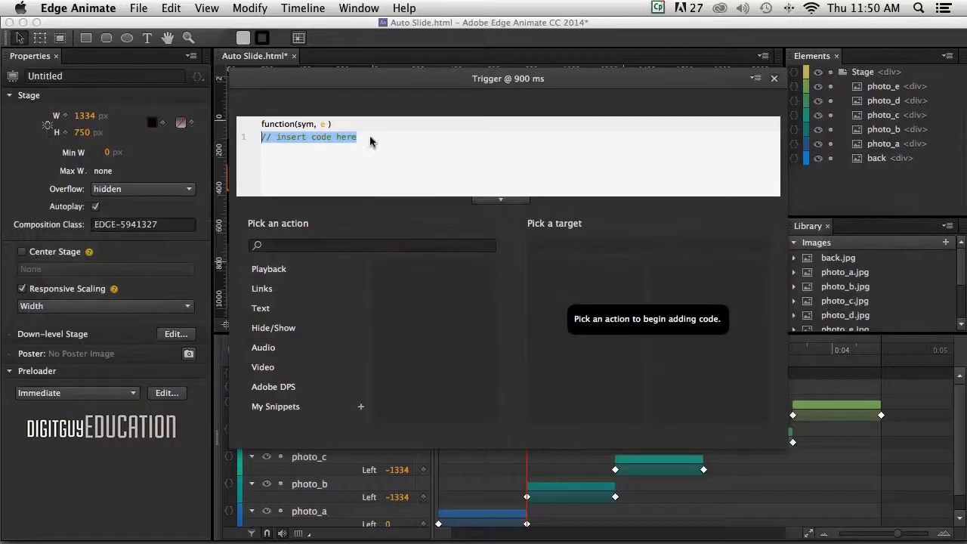
key("super+v")
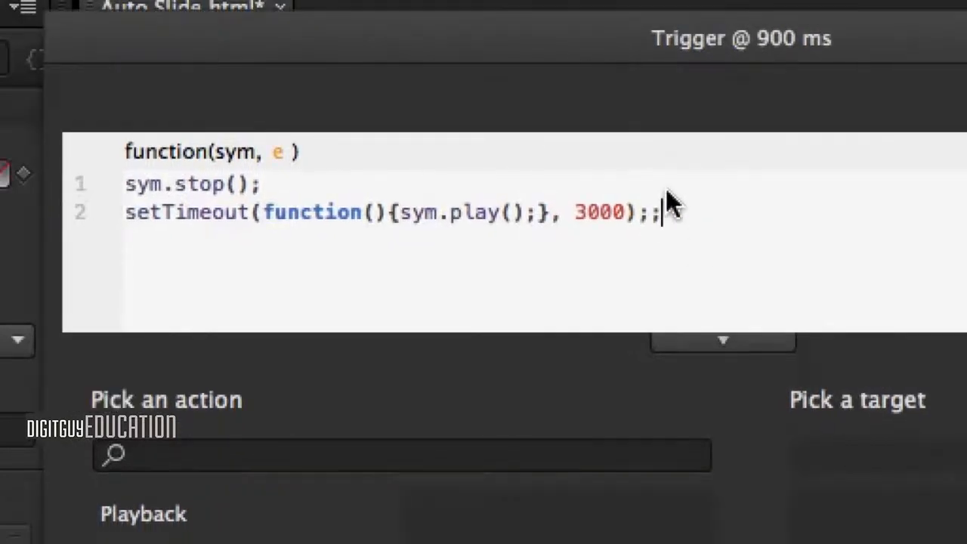
left_click(583, 212)
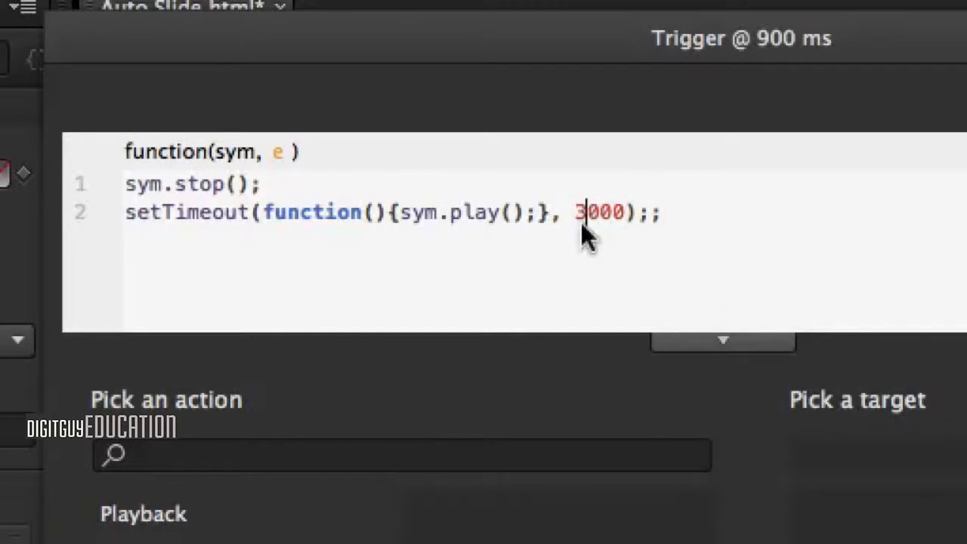
left_click_drag(623, 212, 574, 213)
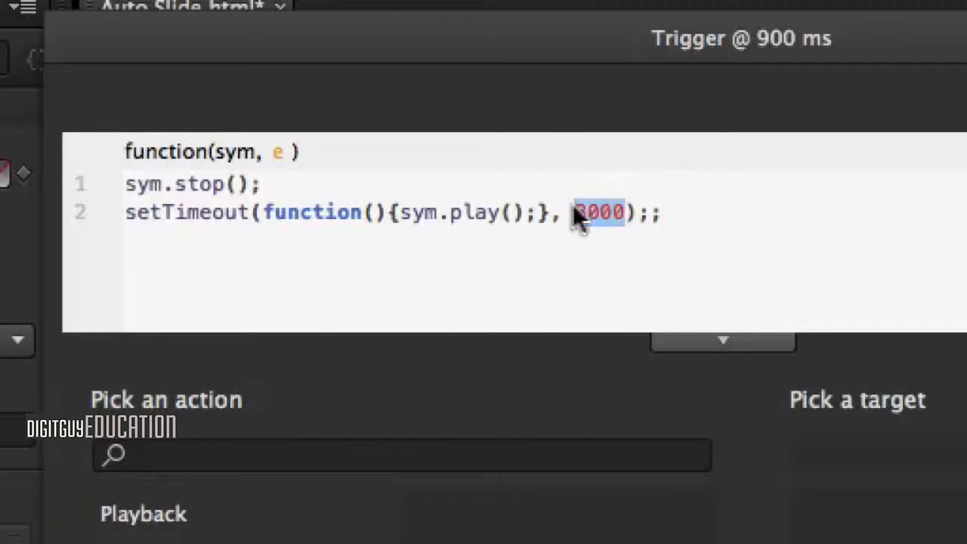
left_click(618, 211)
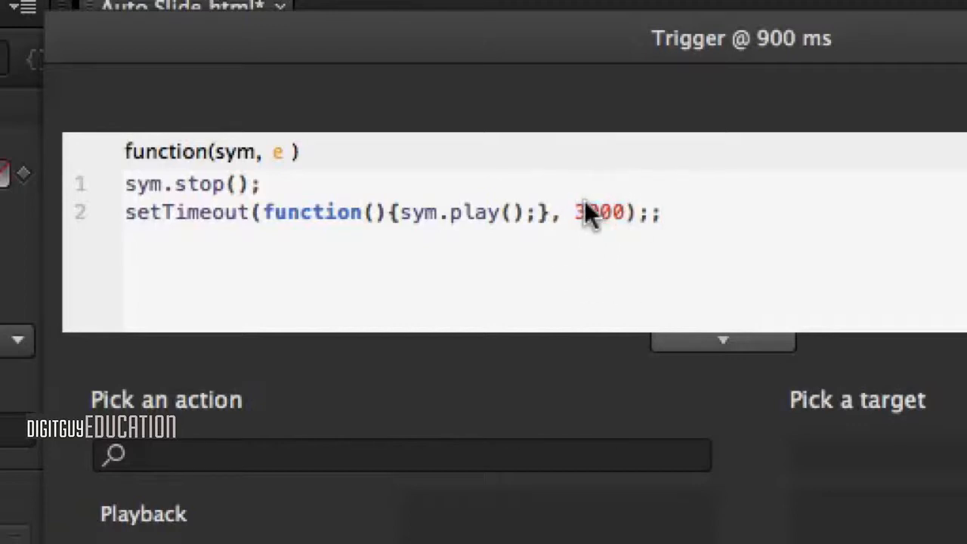
left_click_drag(577, 201, 565, 202)
type("2")
left_click(700, 251)
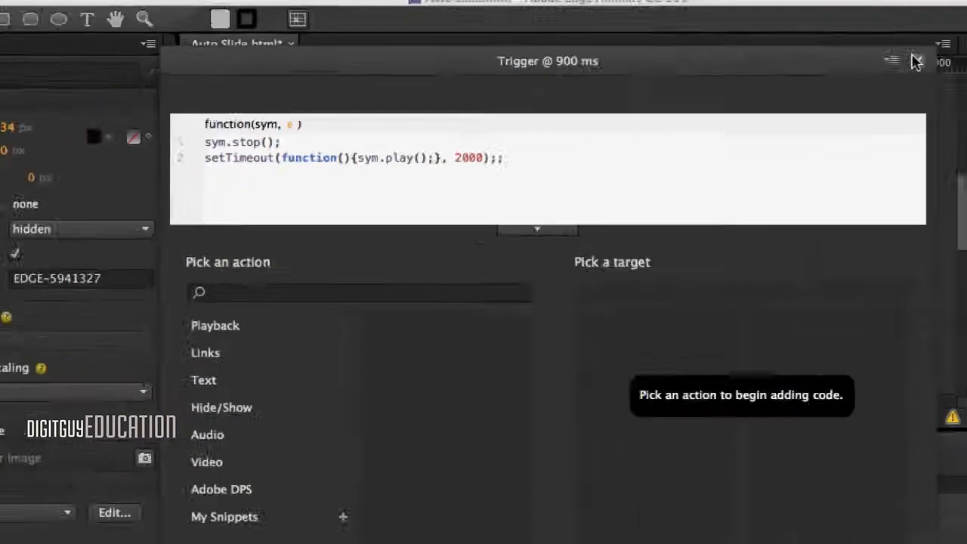
left_click(915, 61)
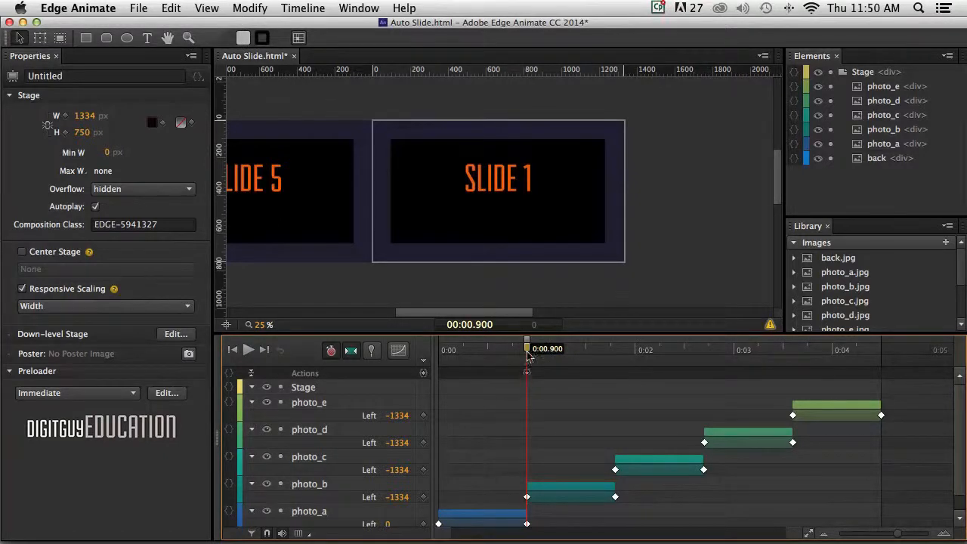
Play the timeline from the start, stop it, and return the playhead to 0:00
left_click_drag(522, 348, 383, 341)
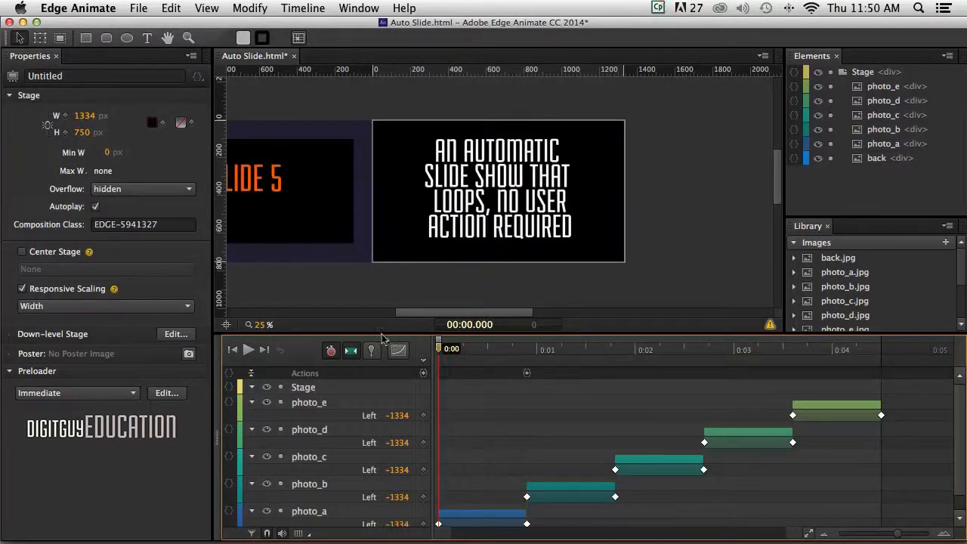
key("space")
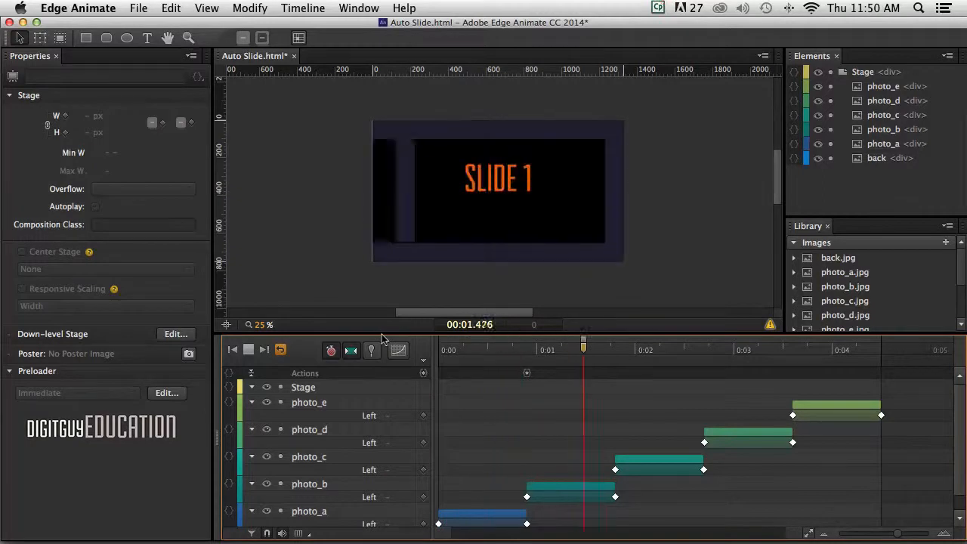
key("space")
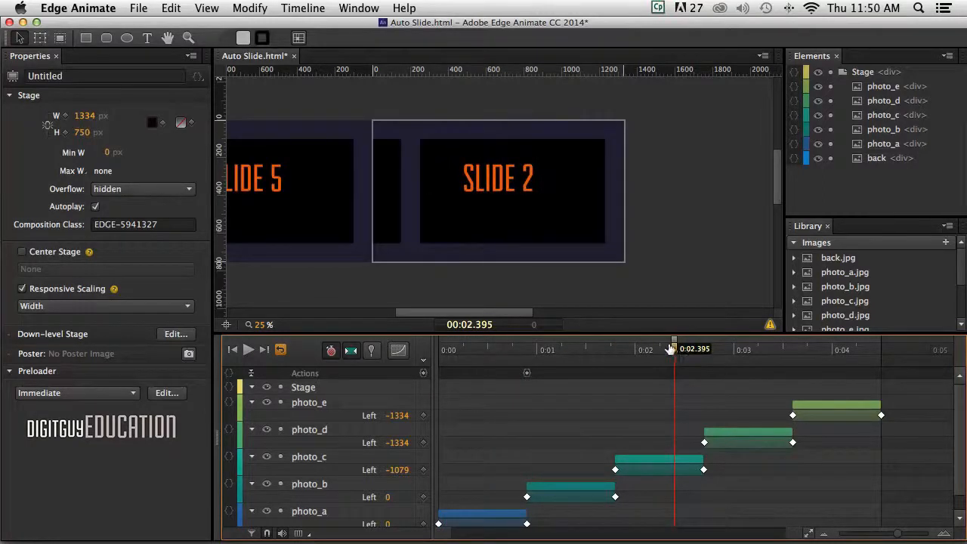
left_click_drag(670, 349, 423, 352)
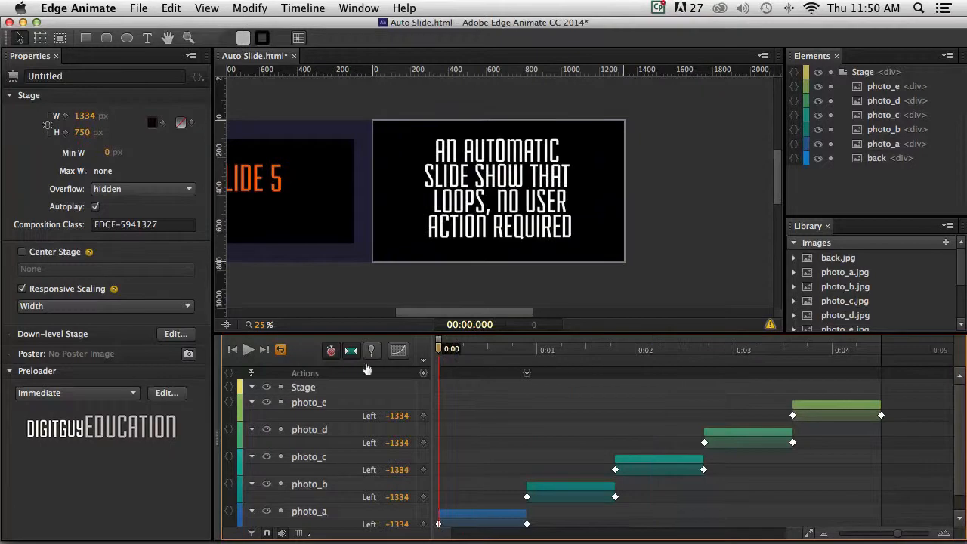
Preview the slide show in the browser to check the pause on slide 1, and close the preview
left_click(129, 7)
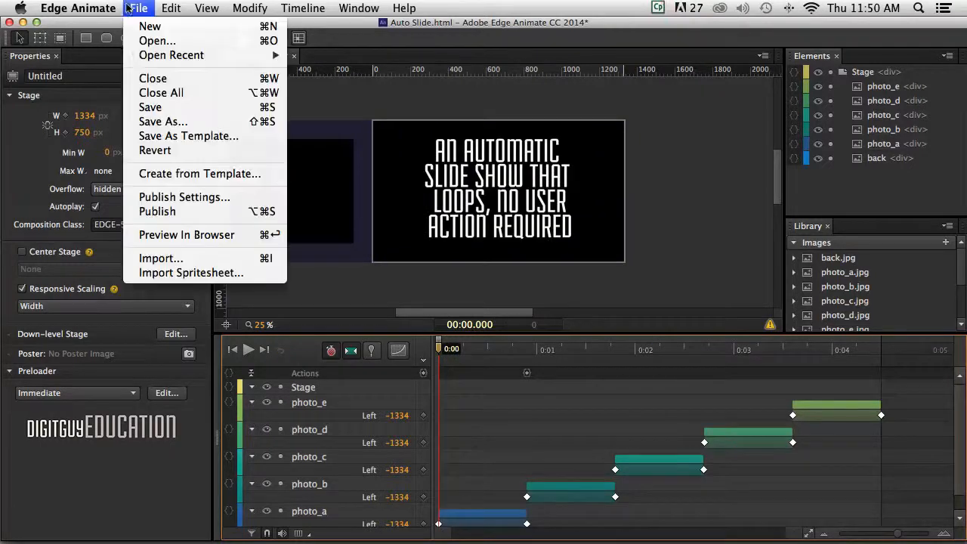
left_click(201, 232)
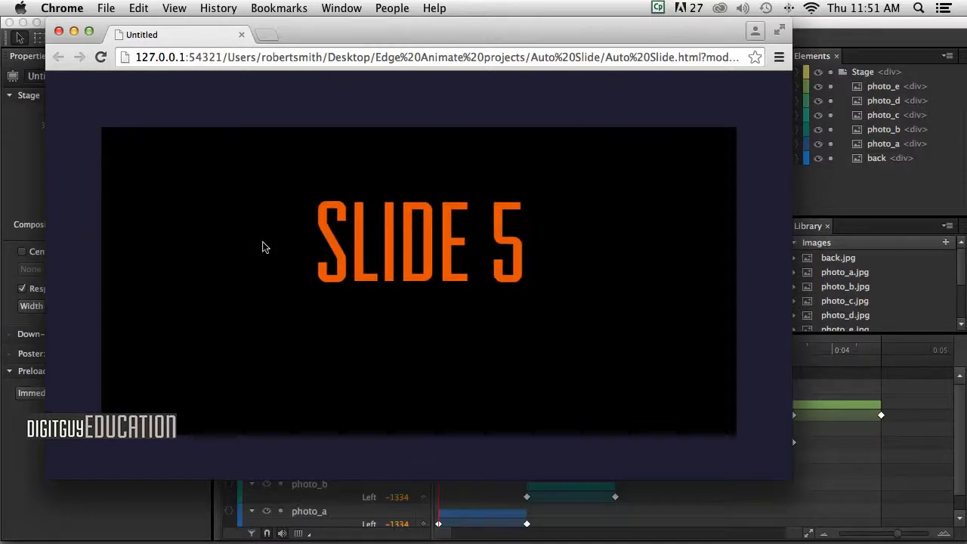
left_click(58, 31)
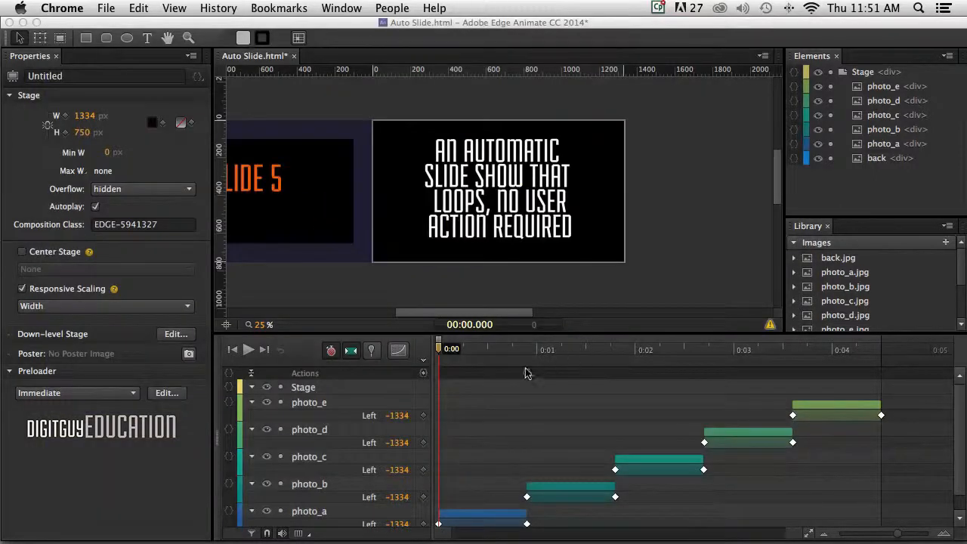
Copy the trigger at 0:00.900 and paste it at 0:01.800, where the photo_b transition ends
left_click(524, 367)
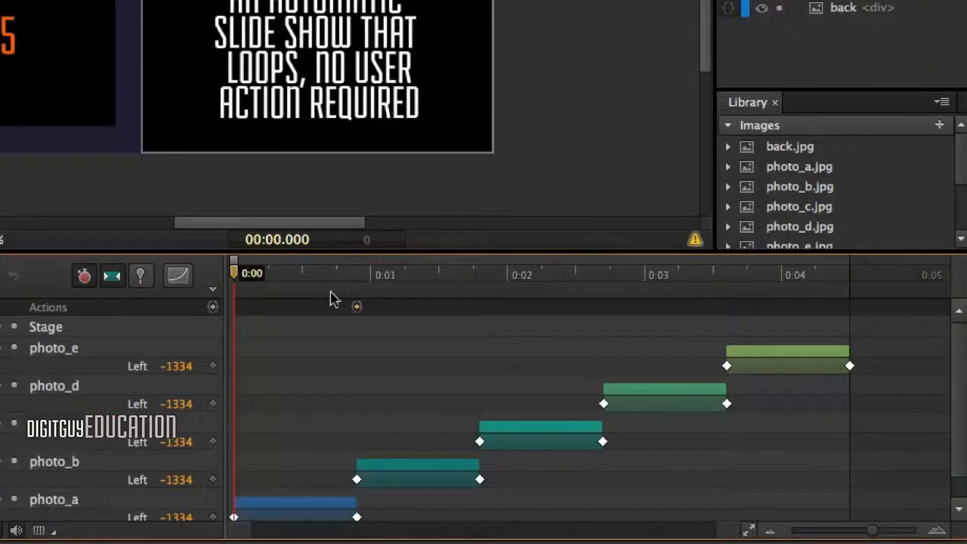
left_click_drag(233, 273, 479, 302)
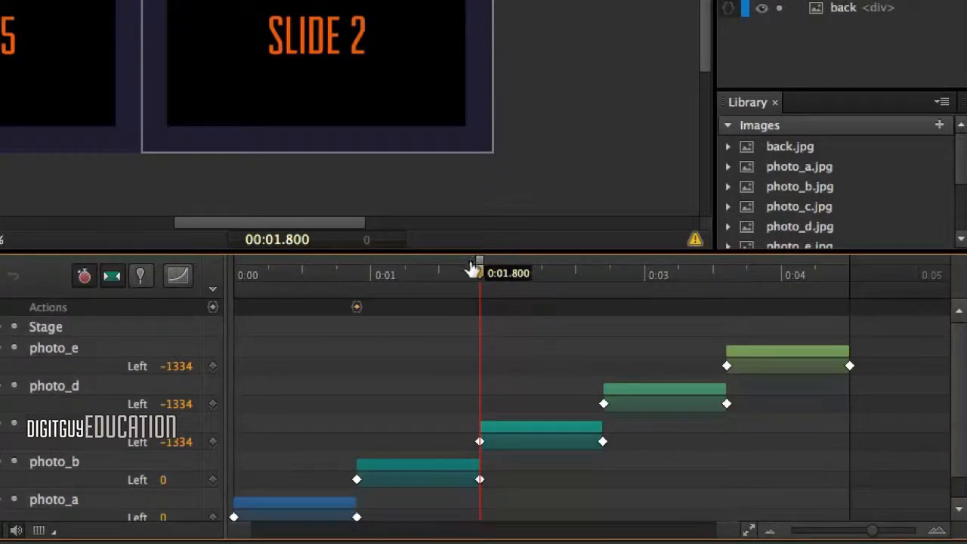
right_click(356, 306)
left_click(385, 349)
key("ctrl+v")
Paste the copied trigger at 0:02.700, 0:03.600 and 0:04.500, where the remaining photo transitions end
left_click_drag(474, 273, 603, 282)
key("ctrl+v")
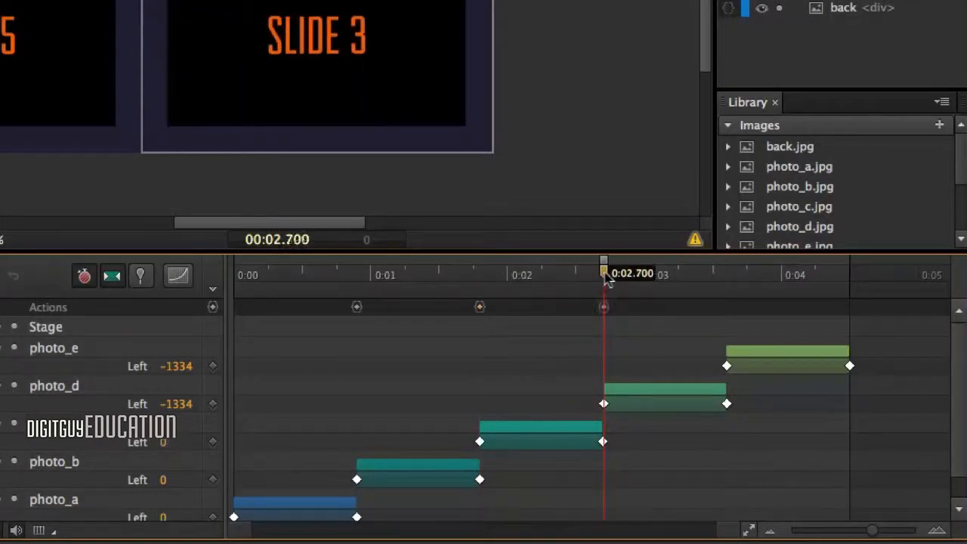
left_click_drag(601, 271, 722, 287)
key("ctrl+v")
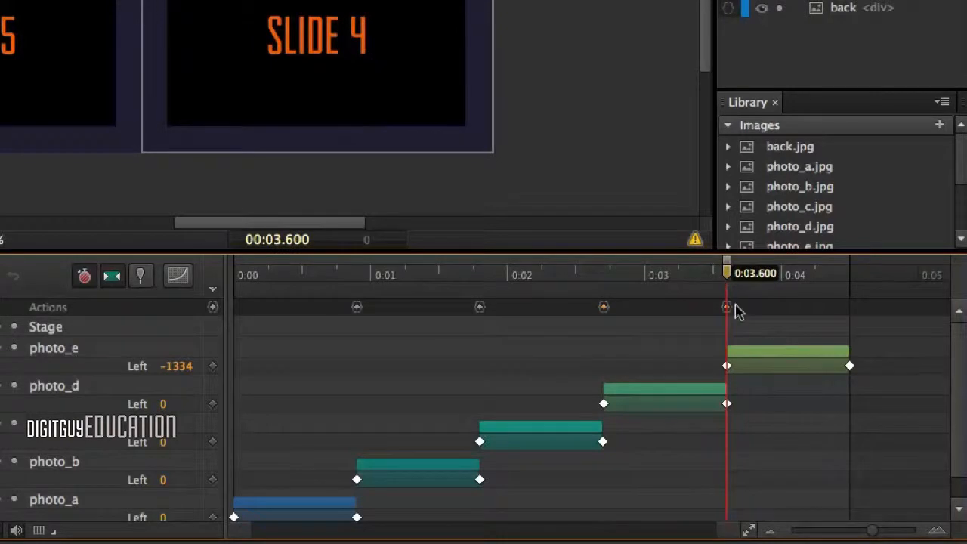
left_click_drag(739, 270, 840, 278)
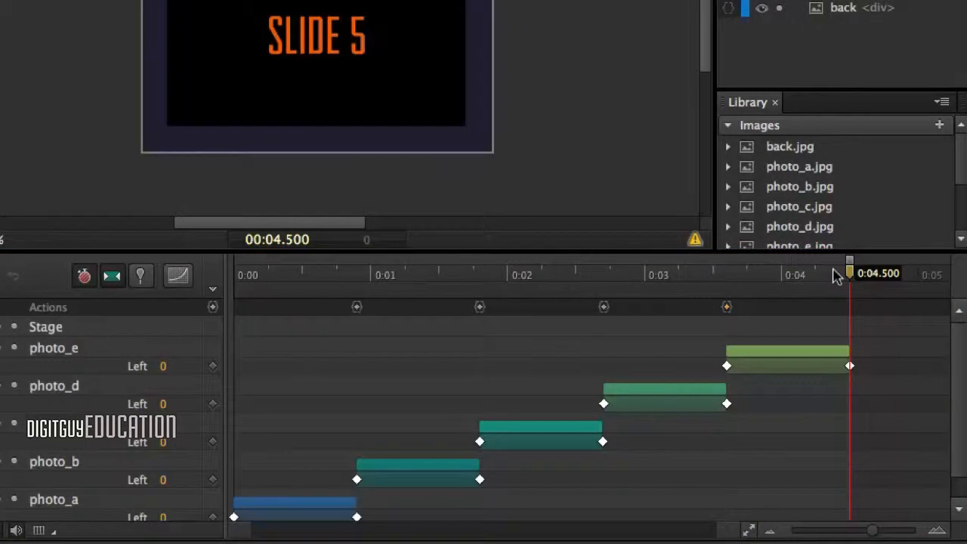
left_click(818, 349)
left_click(847, 305)
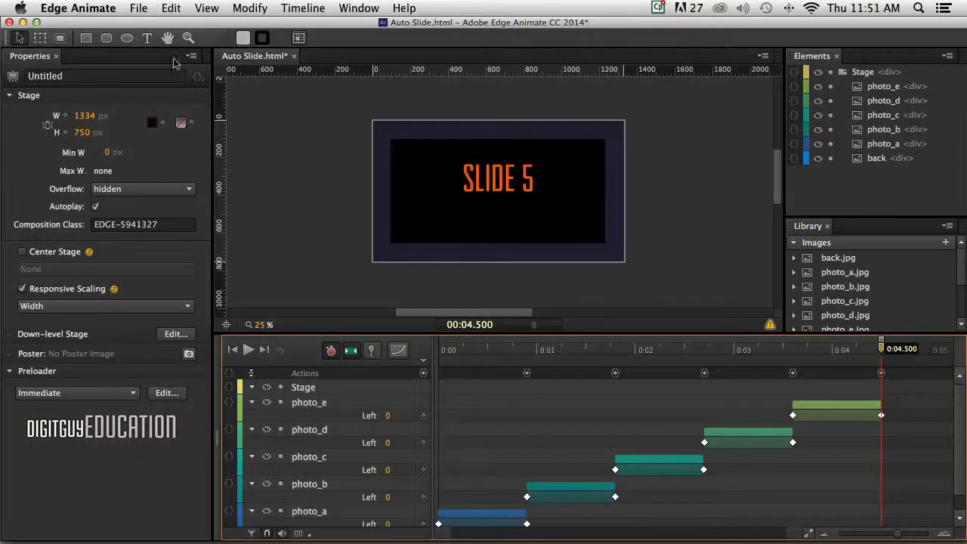
Preview the slide show in the browser to check the pauses across all slides, and close the preview
left_click(138, 7)
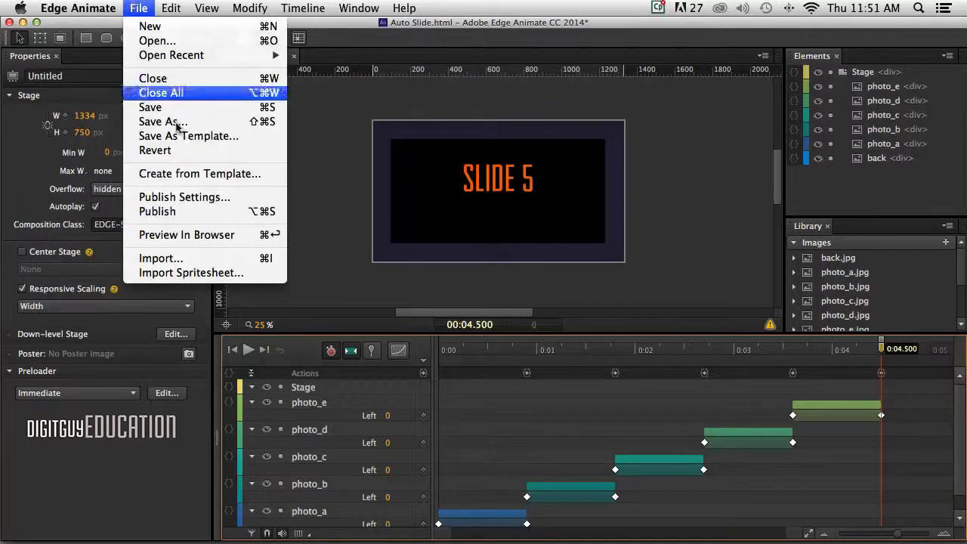
left_click(198, 234)
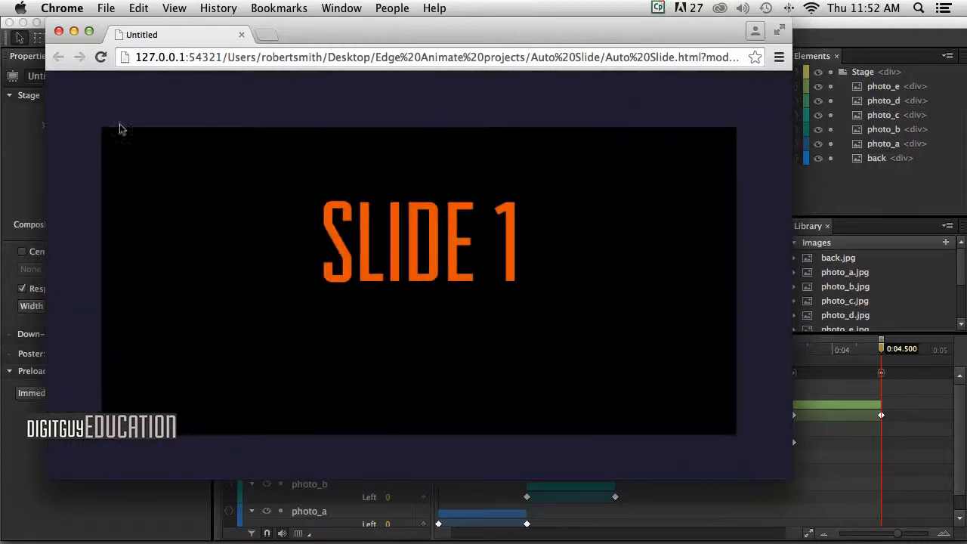
left_click(59, 31)
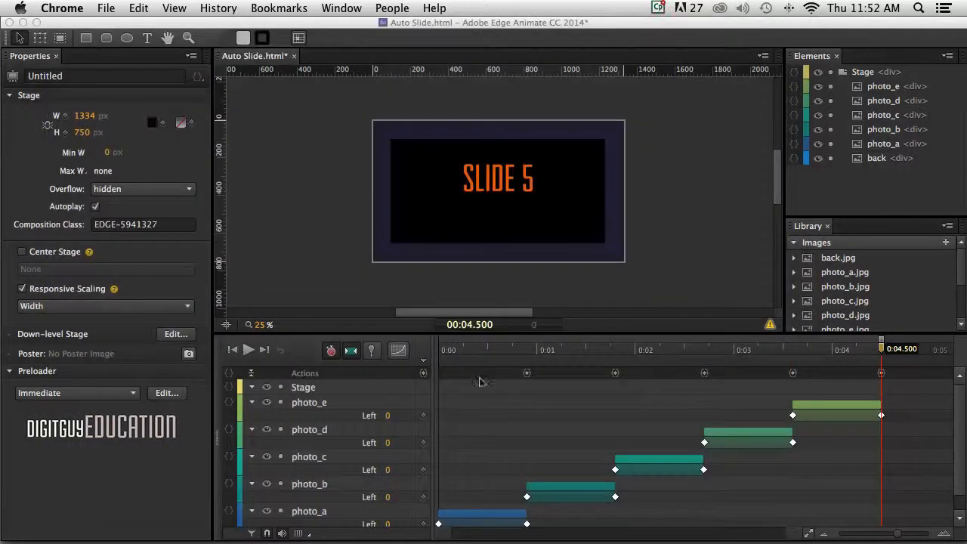
Set the setTimeout delay in the 0:00.900 trigger to 4000, and edit the delay in the 0:01.800 trigger
double_click(526, 373)
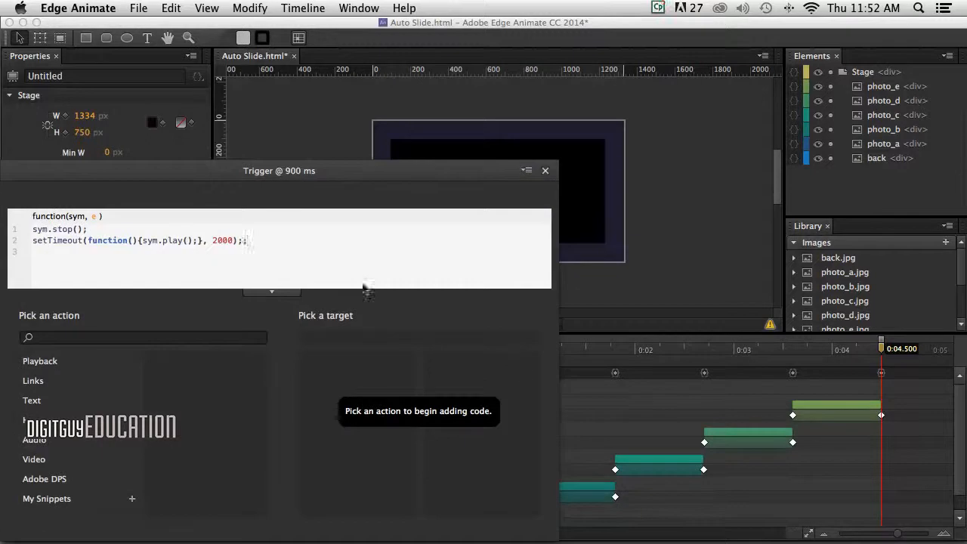
left_click_drag(214, 239, 211, 238)
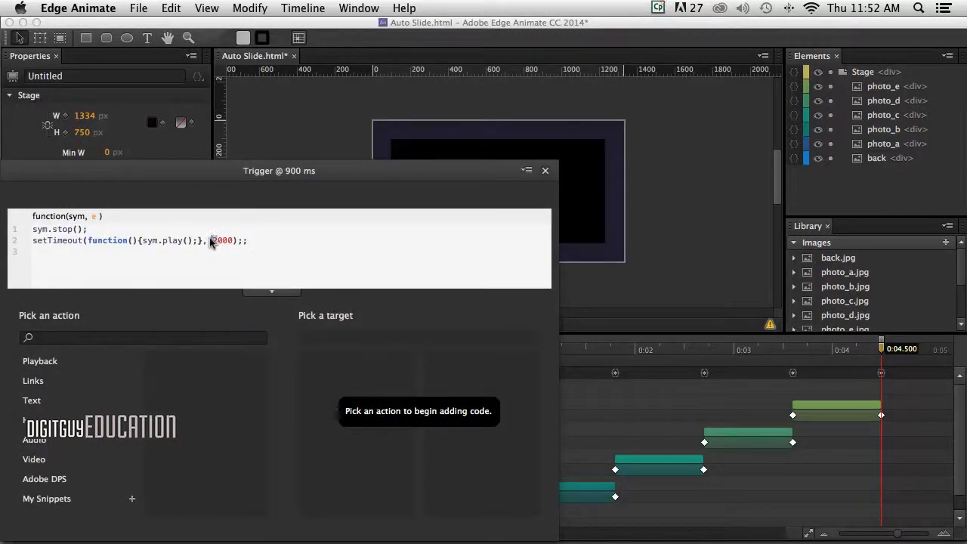
type("4")
left_click(624, 285)
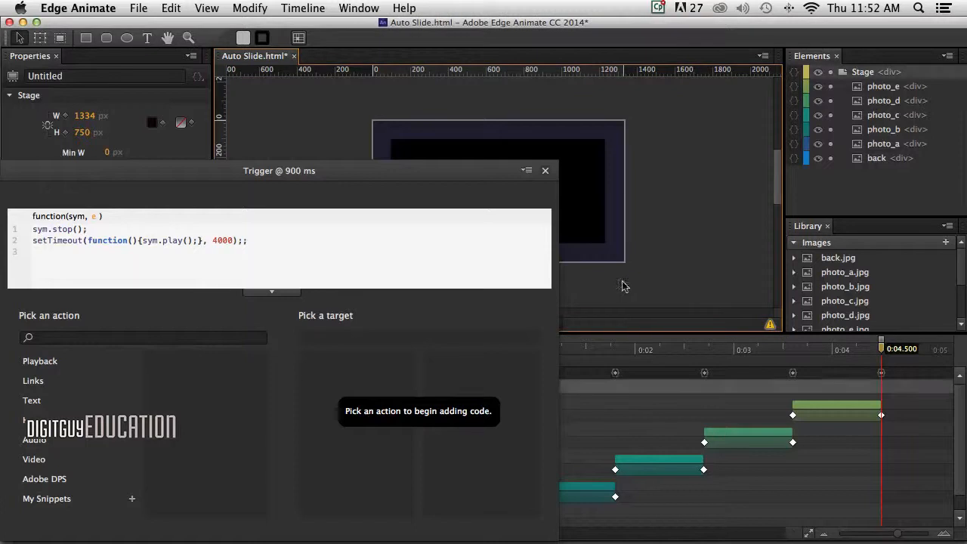
left_click(545, 170)
double_click(614, 372)
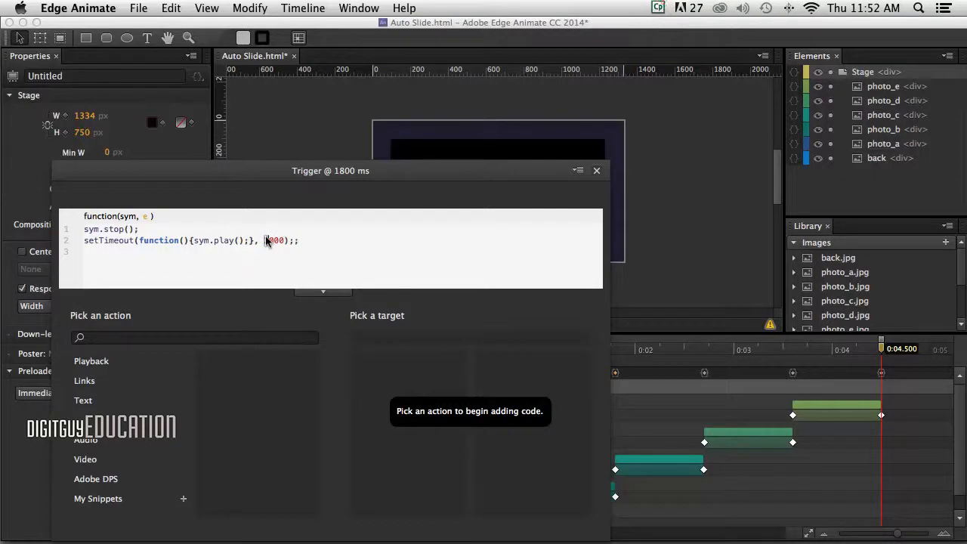
left_click(596, 171)
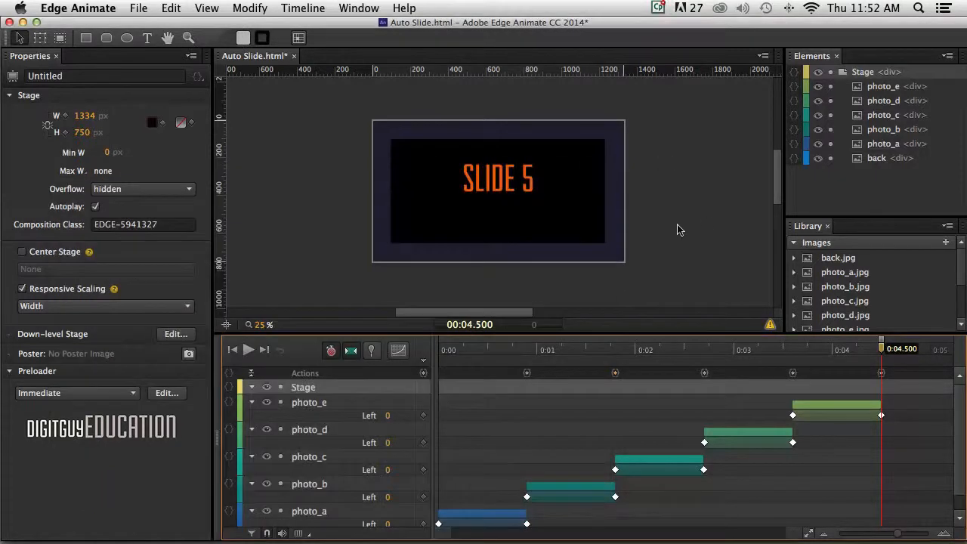
Preview the slide show in the browser to check the edited pause lengths, and return to the composition
left_click(138, 9)
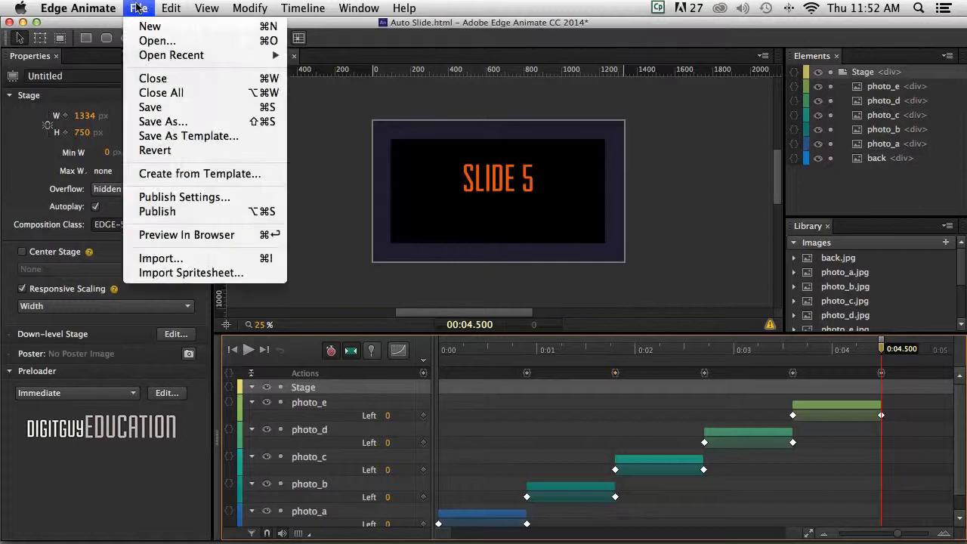
left_click(209, 233)
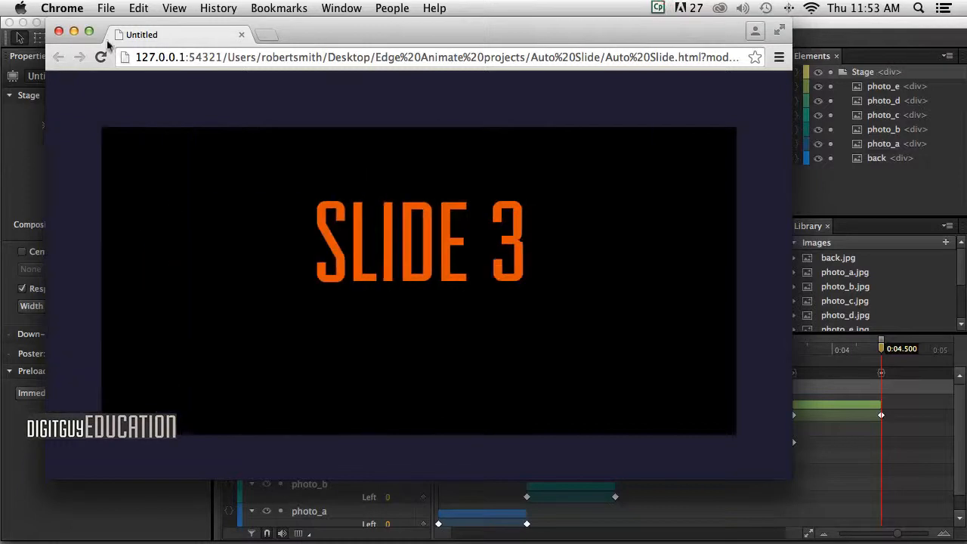
left_click(58, 30)
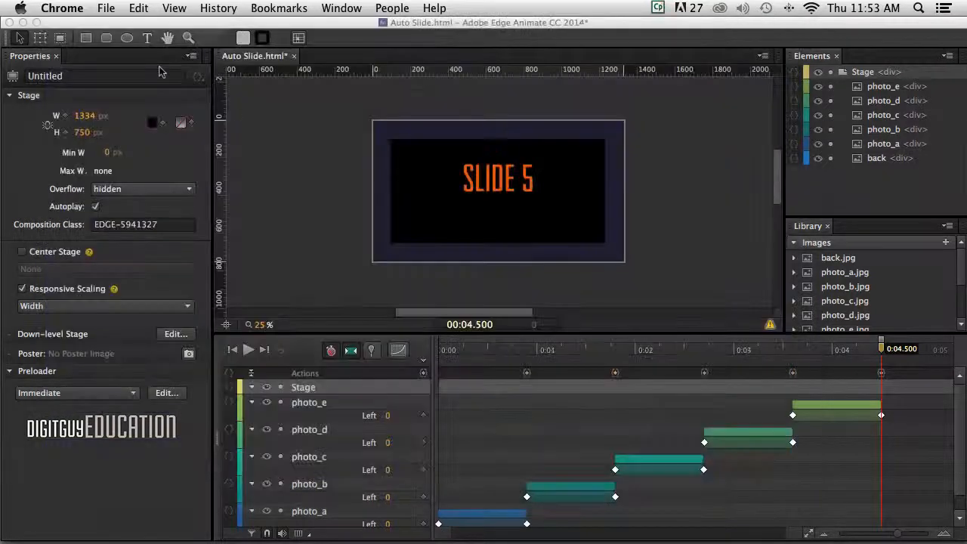
left_click(340, 206)
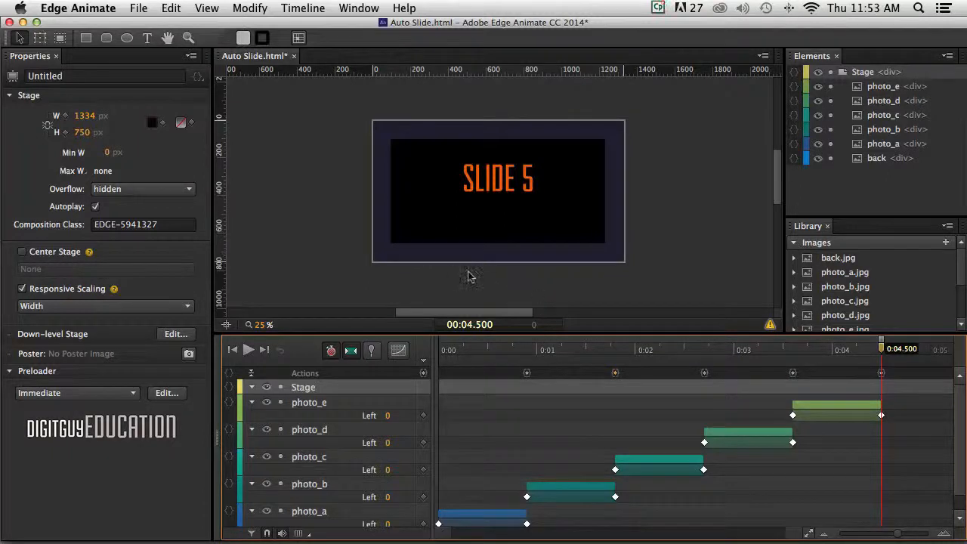
mouse_move(295, 535)
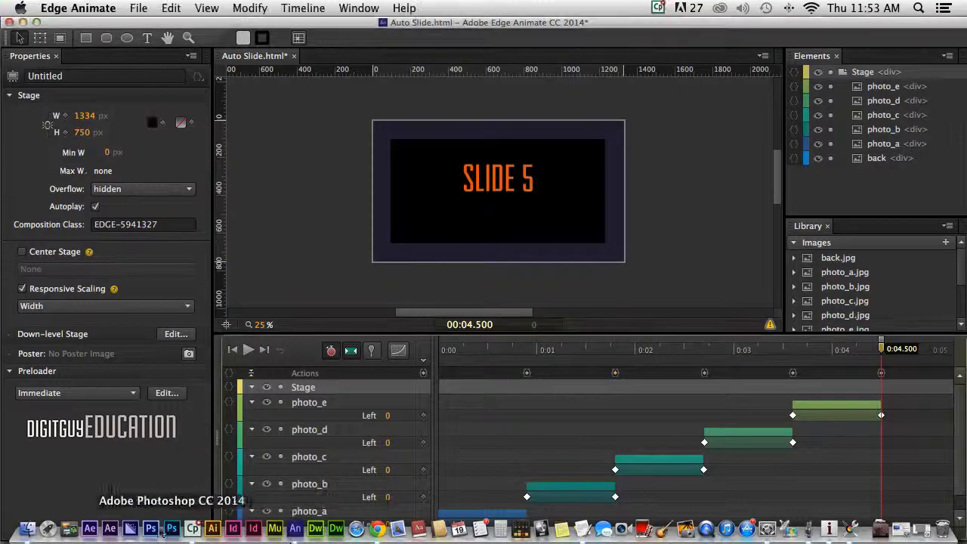